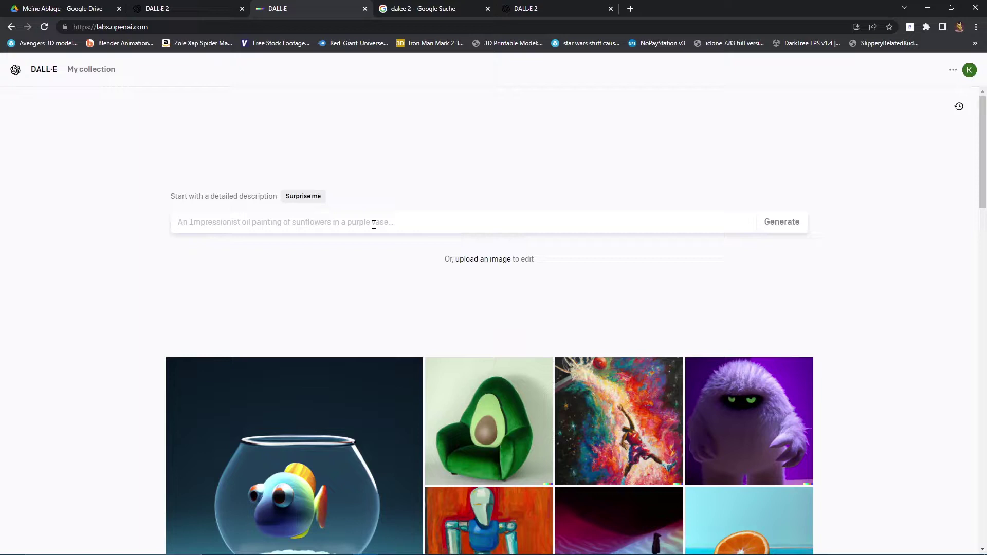
Step: Enter 'A Dinosaur' as the DALL-E image description
text(A Dinosaur)
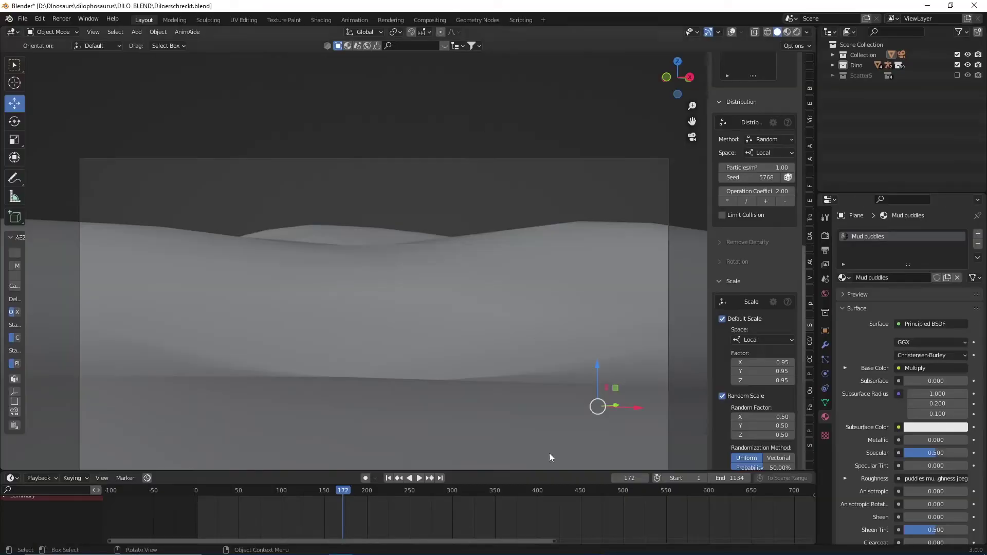
Step: Play the dinosaur's walk animation across the grey dune terrain in the viewport
key(space)
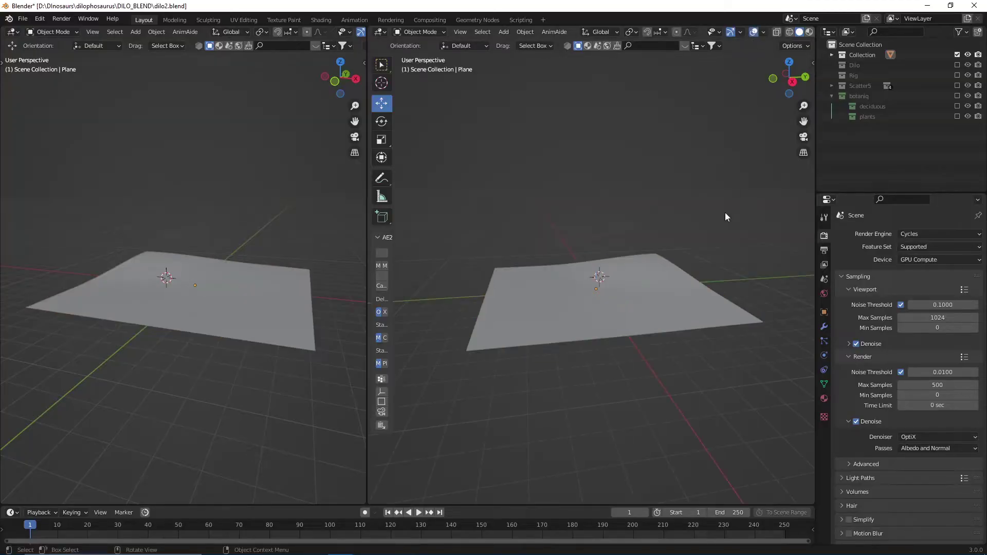
Step: Enable the Scatter5, botaniq and Dilo collections and view the left viewport through the camera
click(693, 295)
click(672, 361)
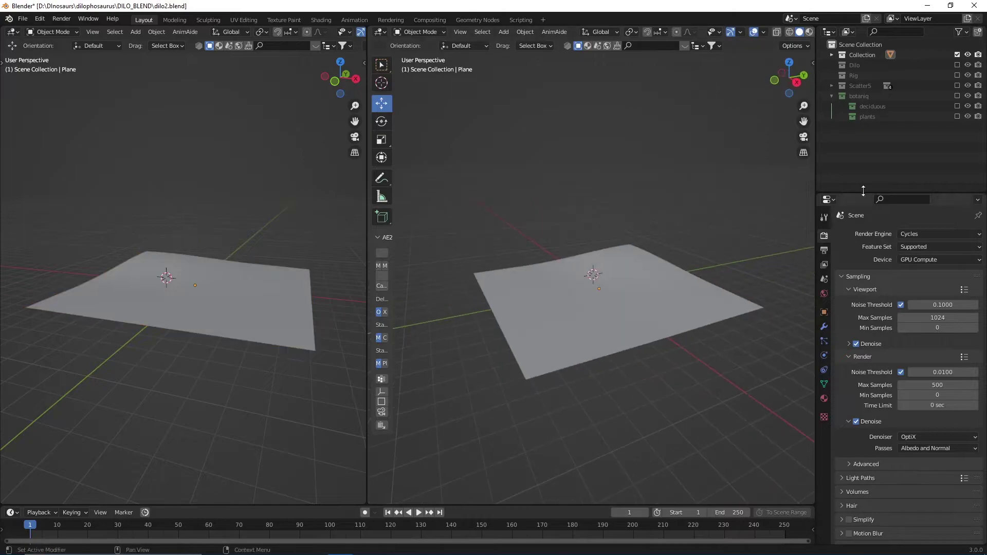
click(957, 85)
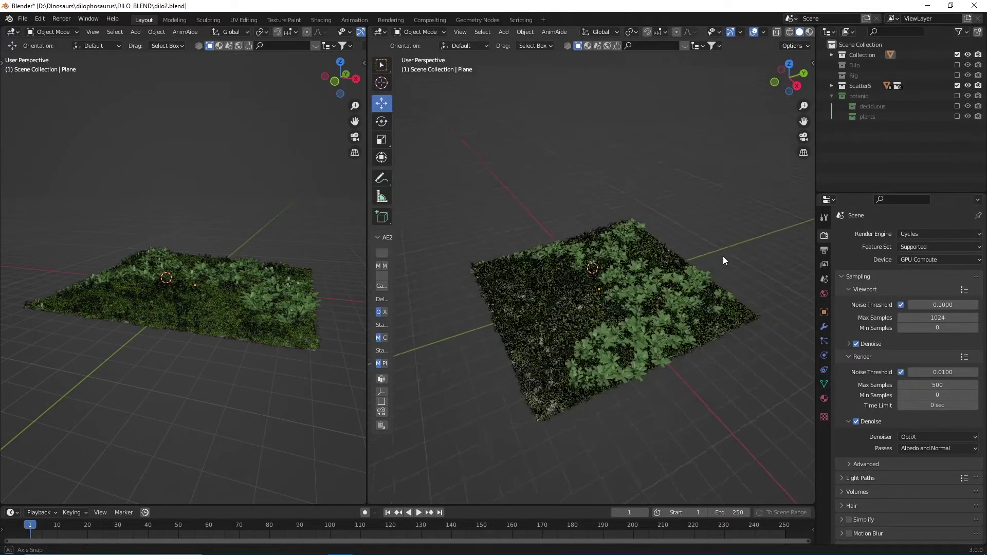
scroll(723, 256, up, 5)
click(957, 96)
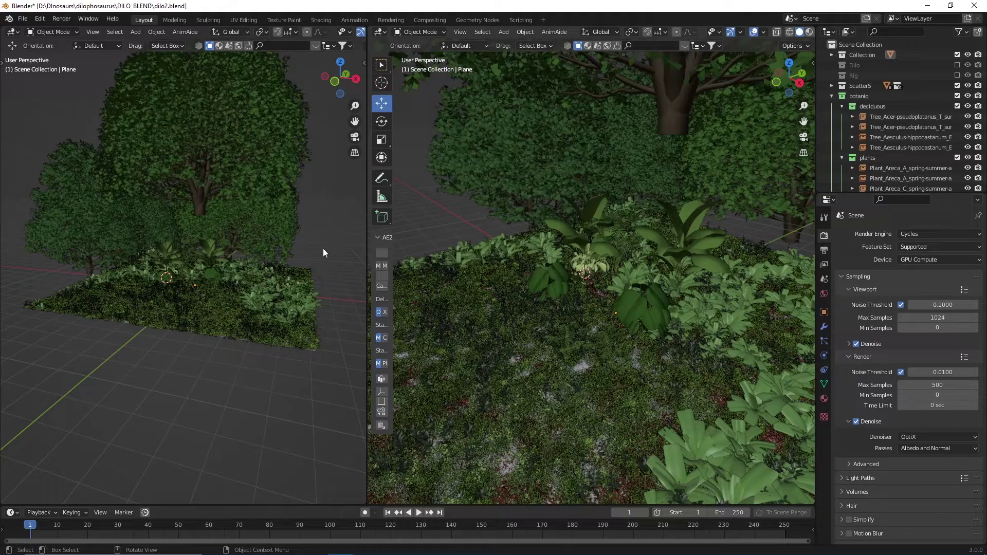
key(KP_0)
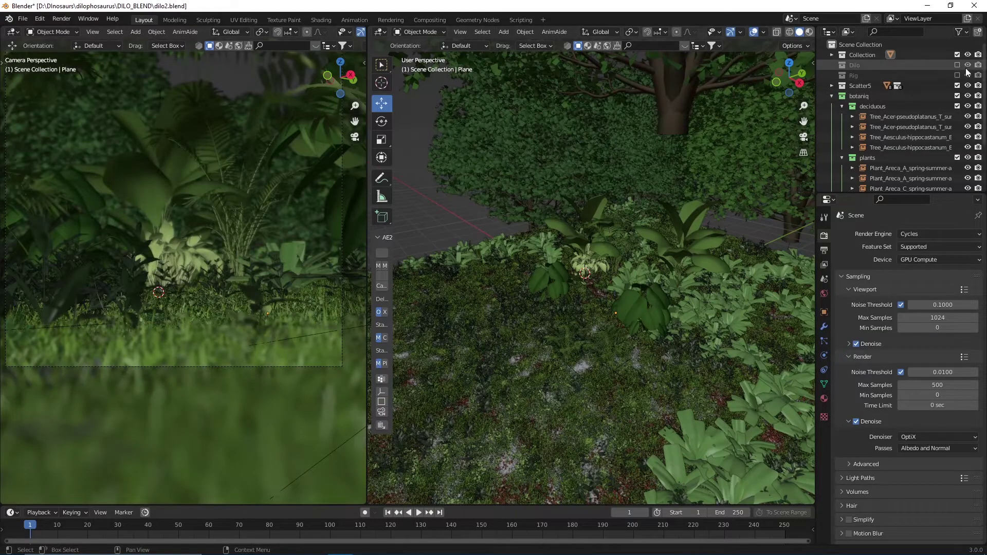
click(957, 65)
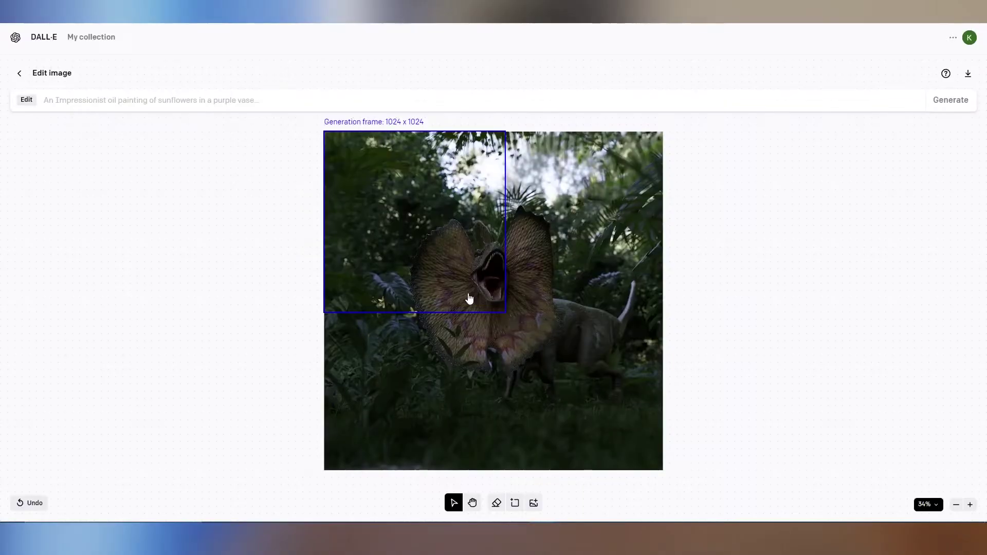
Step: Move the generation frame past the right edge and generate with the prompt 'A Jungle'
drag(467, 298, 776, 309)
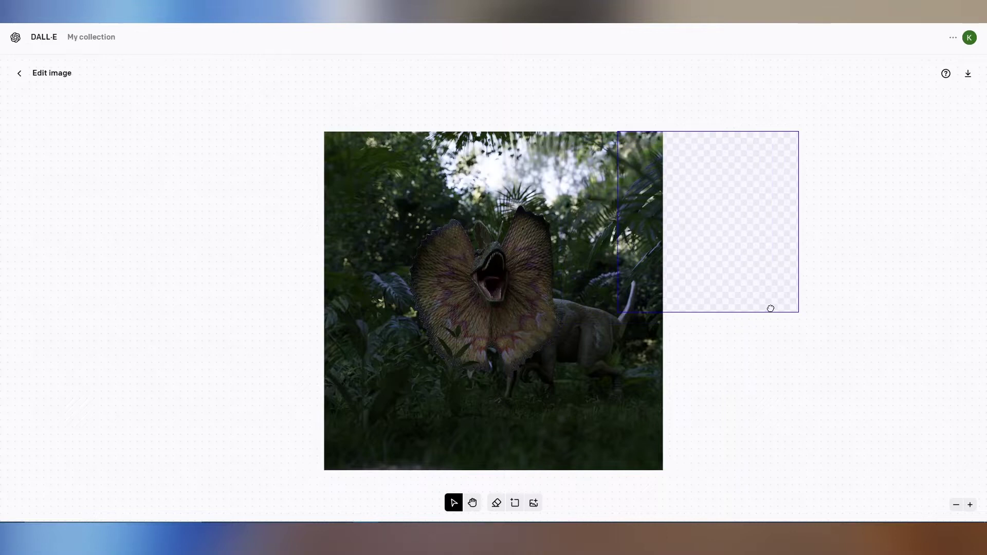
click(188, 103)
text(A Jungle)
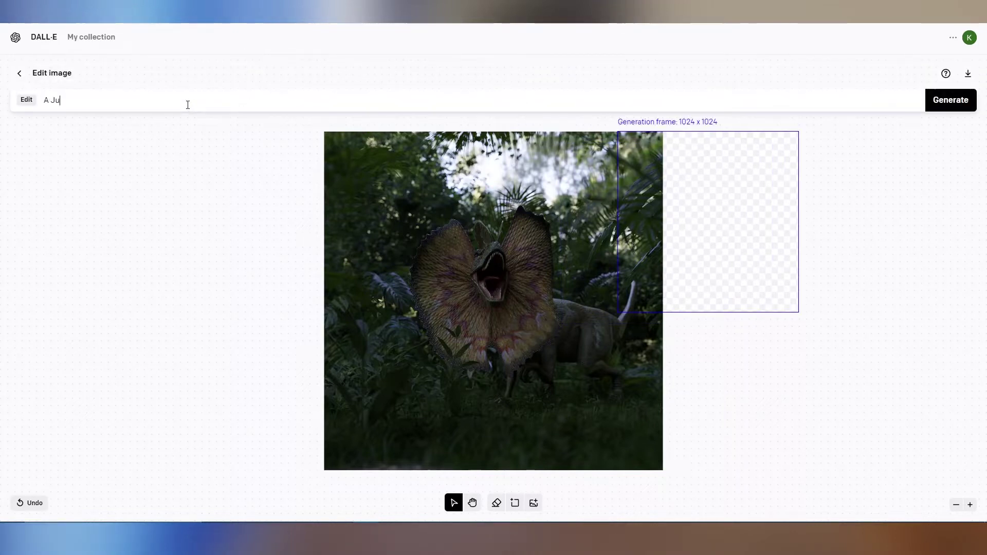
click(960, 108)
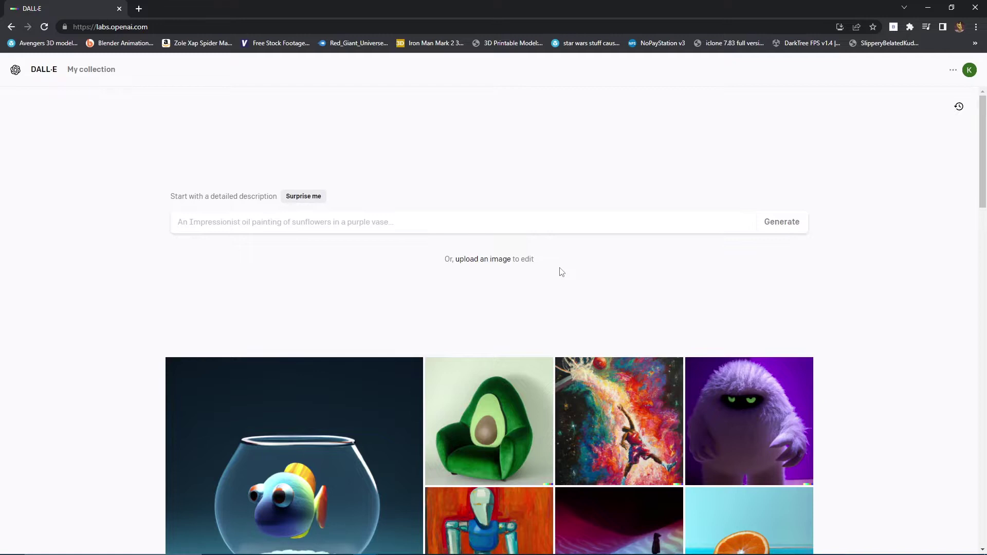
Step: Clear the stray 'sl' from the prompt box and open the image upload picker
click(302, 225)
text(sl)
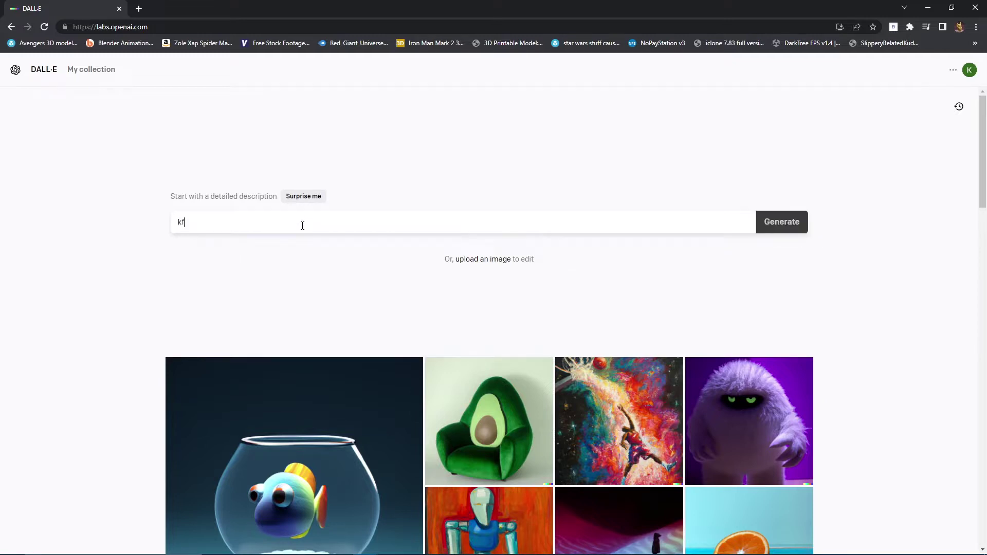
key(super)
key(Escape)
key(BackSpace)
key(BackSpace)
key(BackSpace)
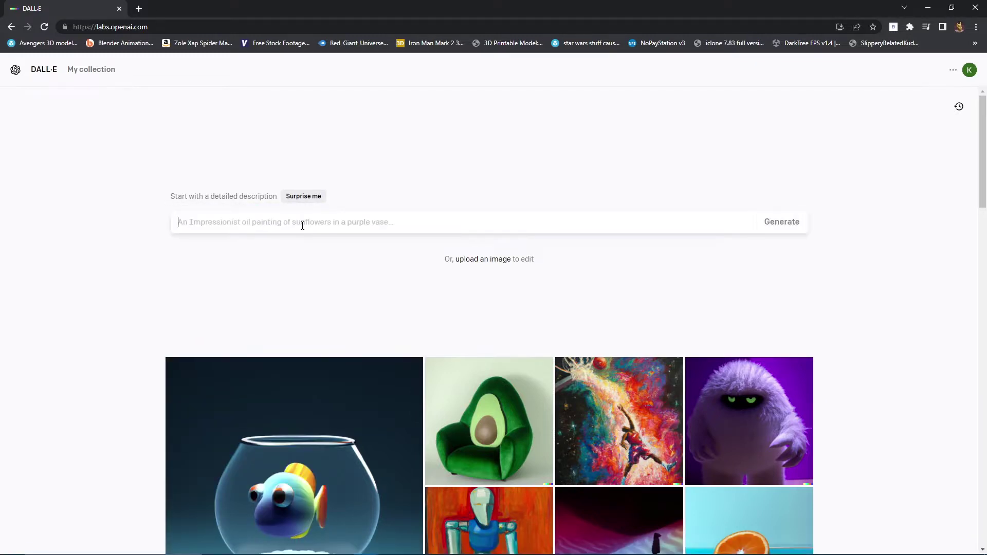
click(501, 262)
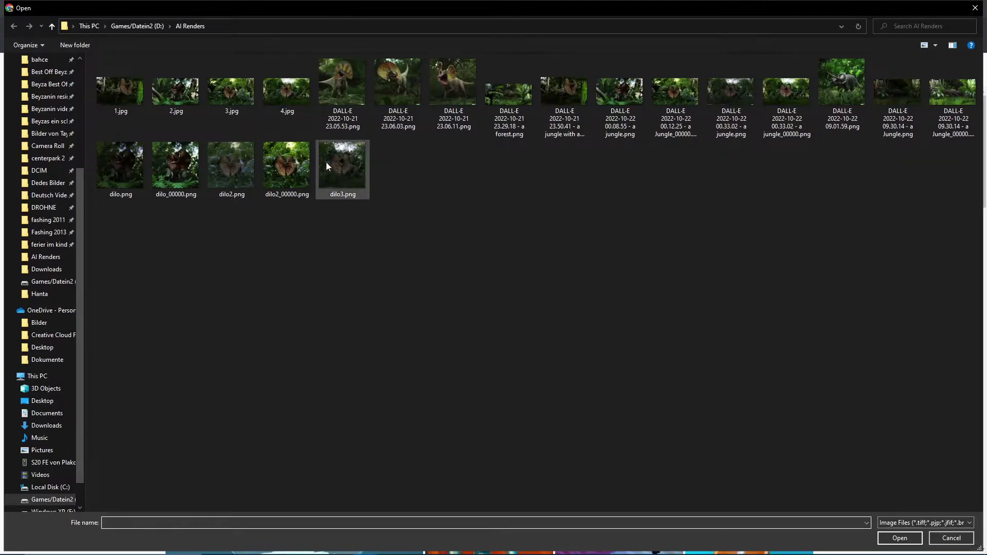
Step: Upload dilo2.png, crop it square, and generate four variations of it
double_click(257, 184)
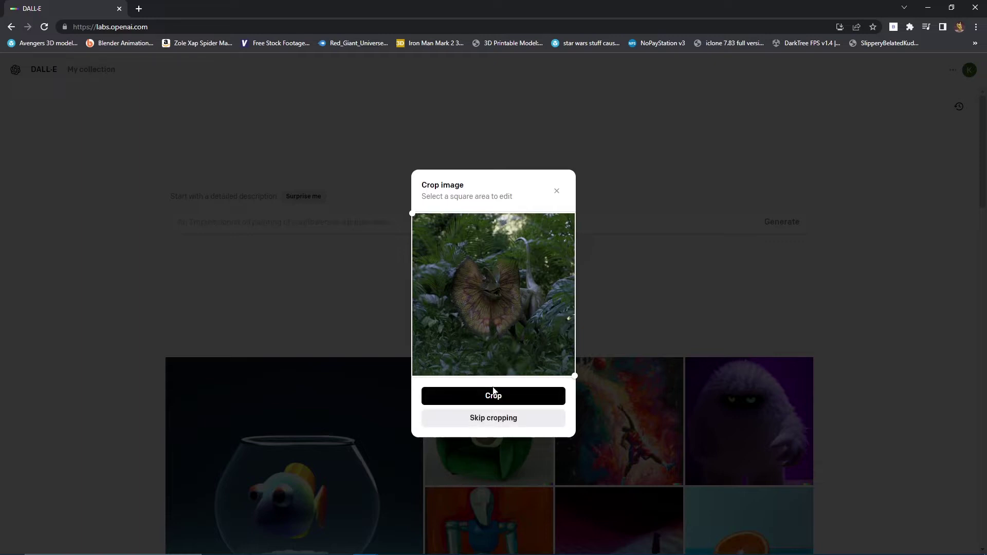
click(494, 393)
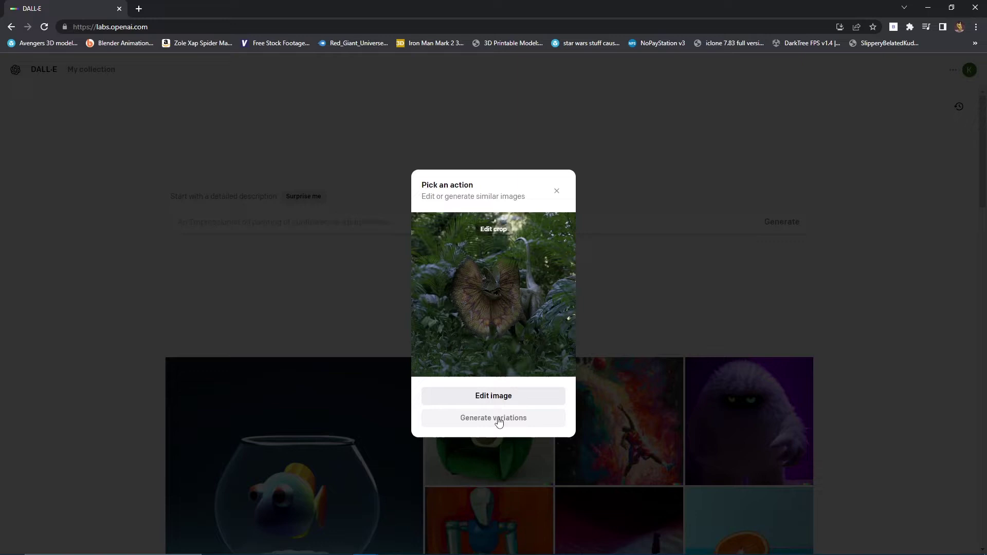
click(494, 418)
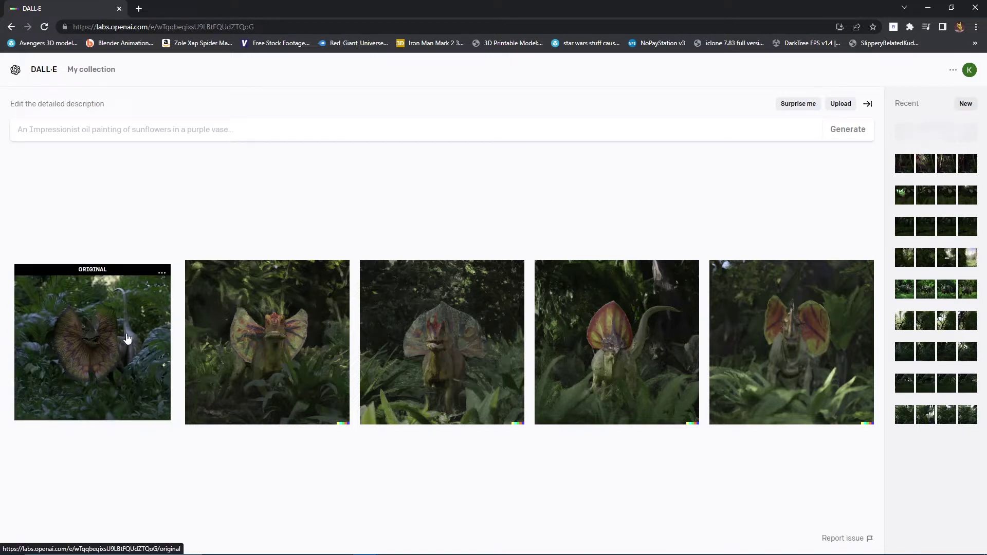
Step: Re-upload dilo2.png uncropped and place the 1024 x 1024 frame overhanging its right edge
click(47, 71)
click(491, 259)
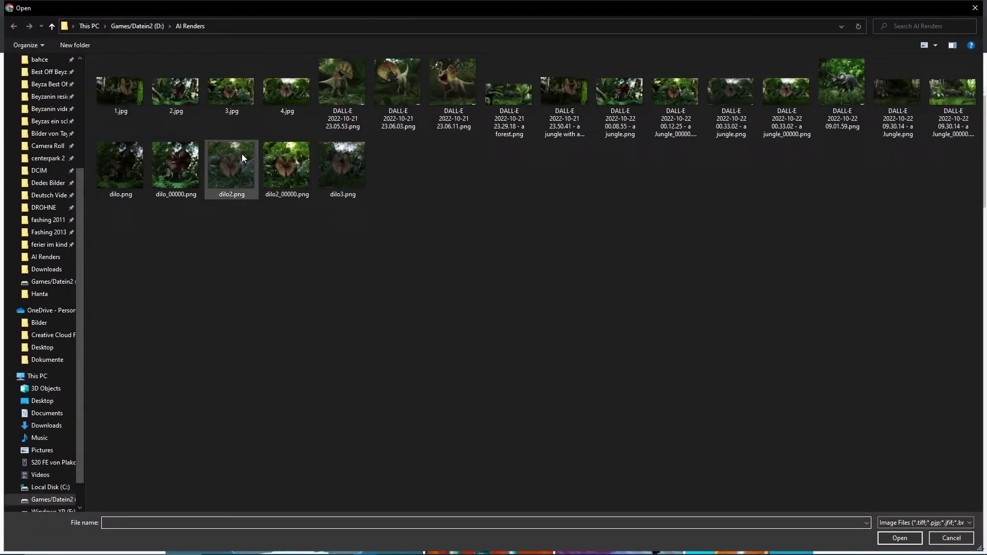
double_click(232, 170)
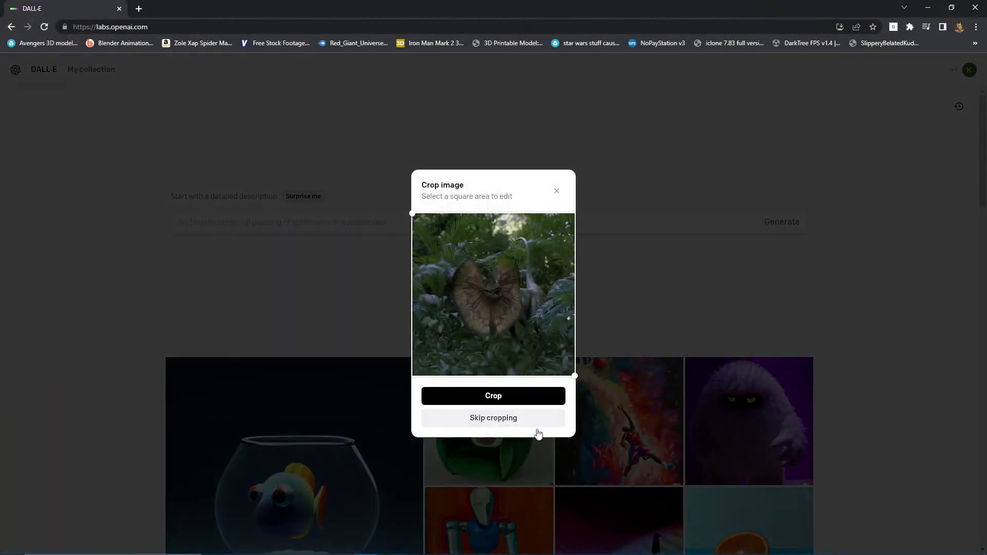
click(497, 419)
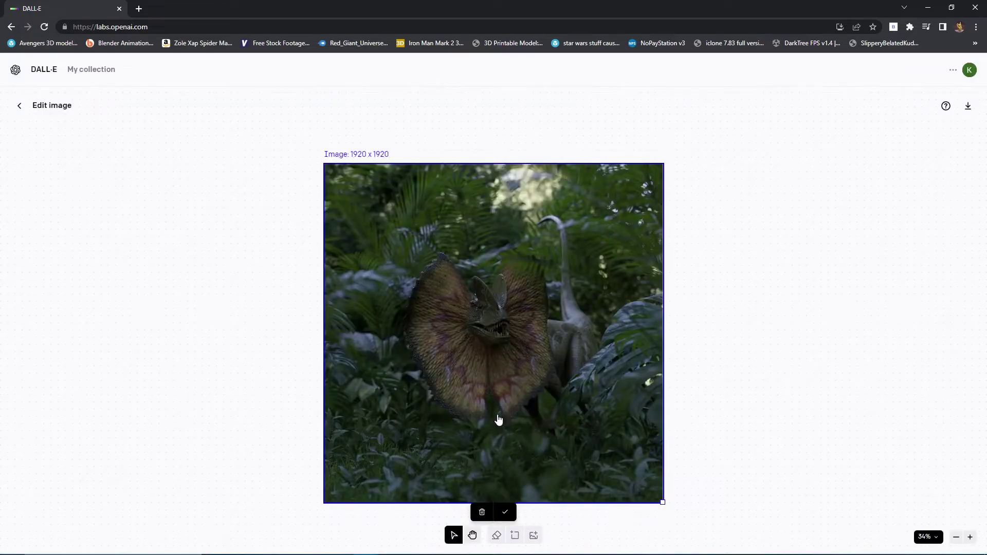
click(506, 512)
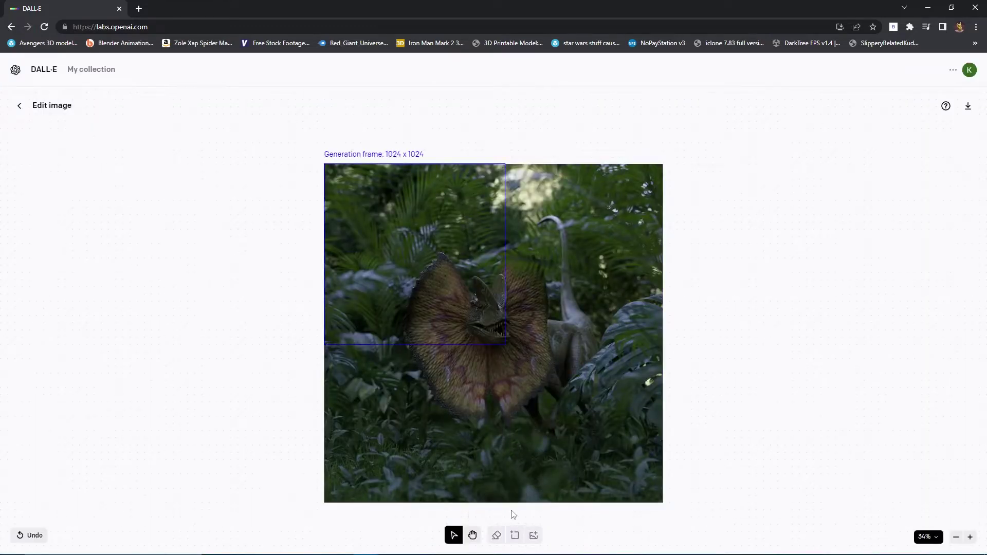
drag(469, 346, 766, 349)
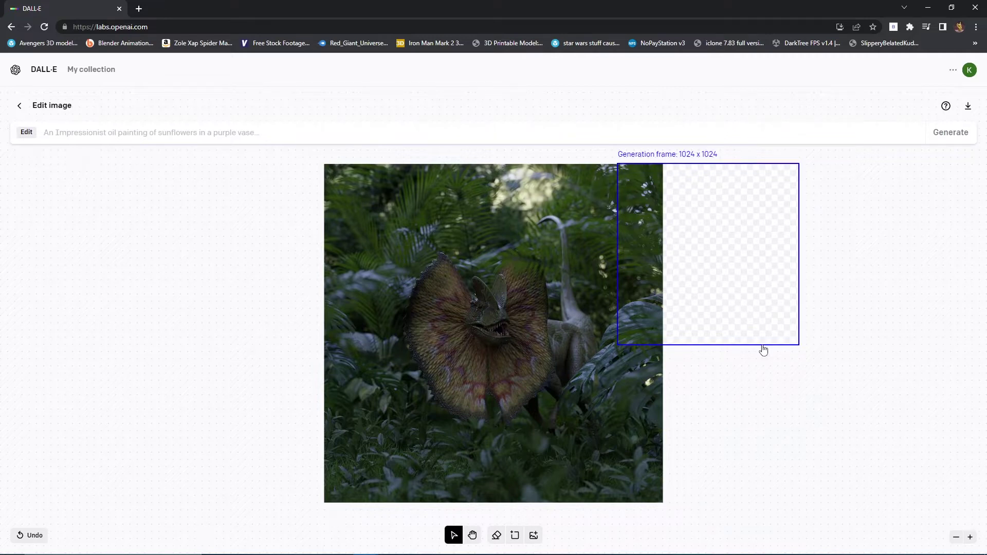
Step: Fine-tune the frame at the upper right and generate with the prompt 'A Jungle'
mouse_move(763, 349)
mouse_down()
mouse_move(747, 346)
mouse_move(758, 353)
mouse_up()
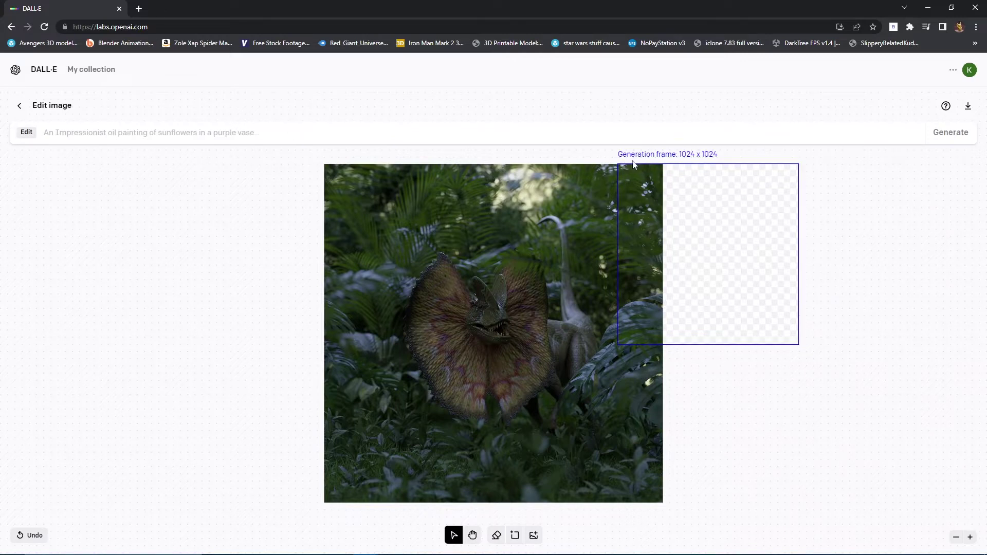
mouse_move(649, 166)
mouse_down()
mouse_move(678, 163)
mouse_move(647, 162)
mouse_up()
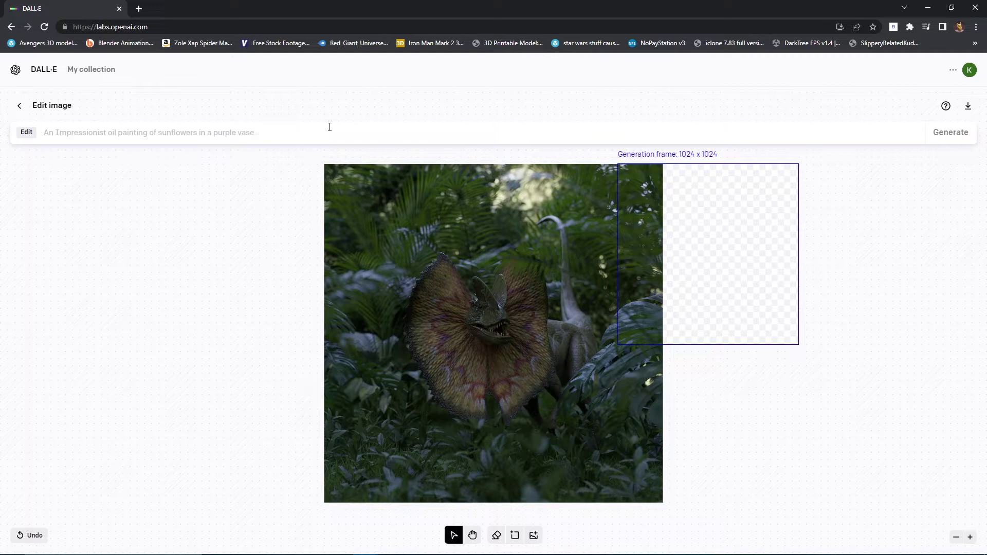
text(A Jungle)
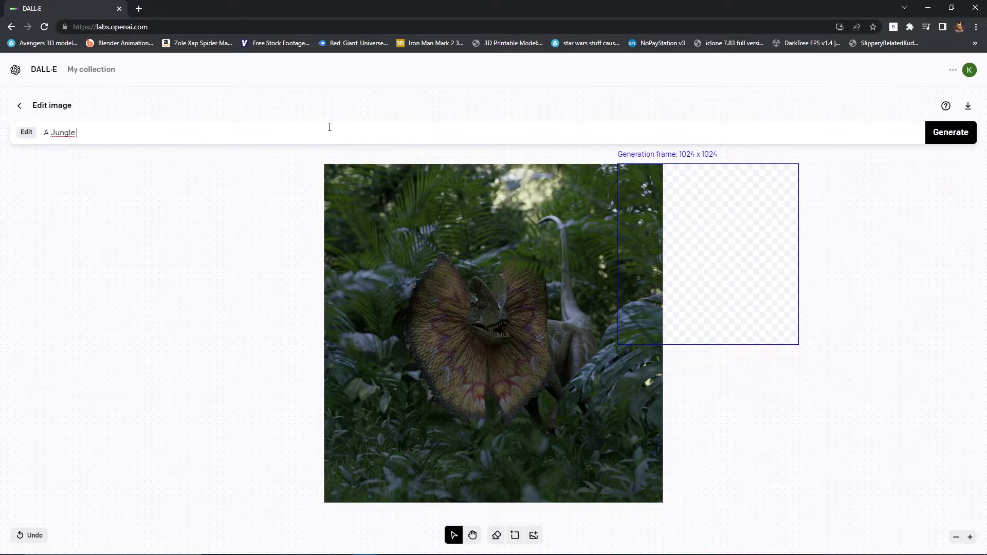
click(931, 134)
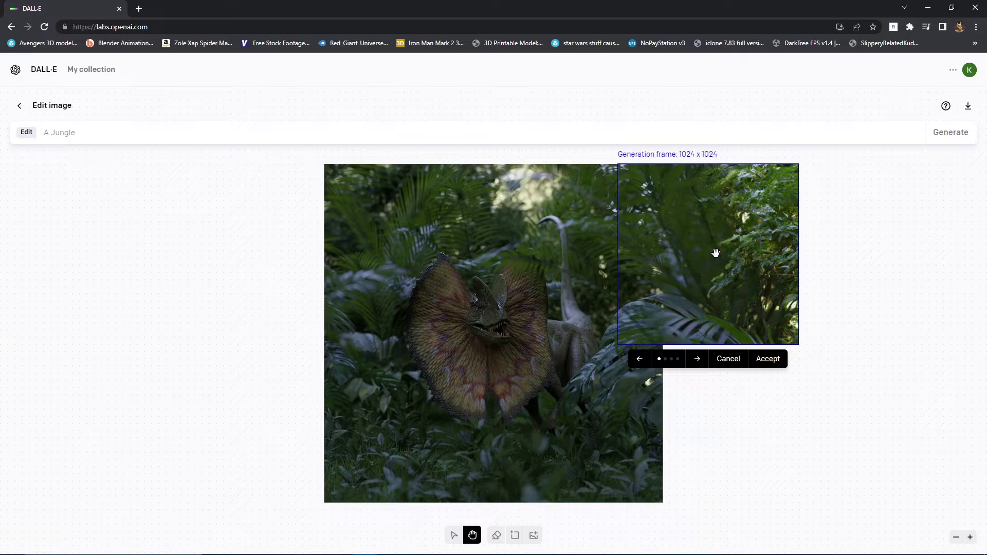
Step: Browse the jungle variants, step back one, and accept that fern-and-palm fill
click(695, 360)
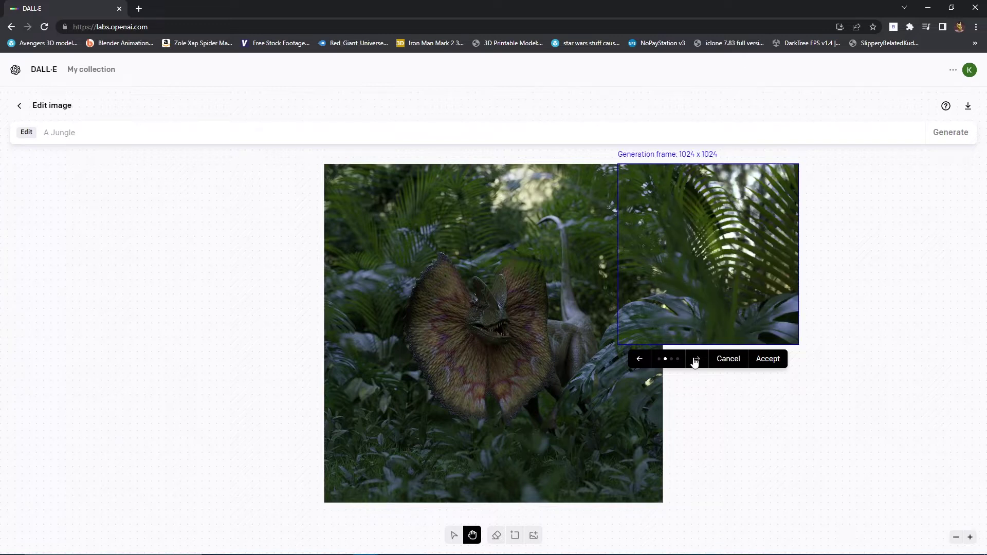
click(697, 360)
click(703, 360)
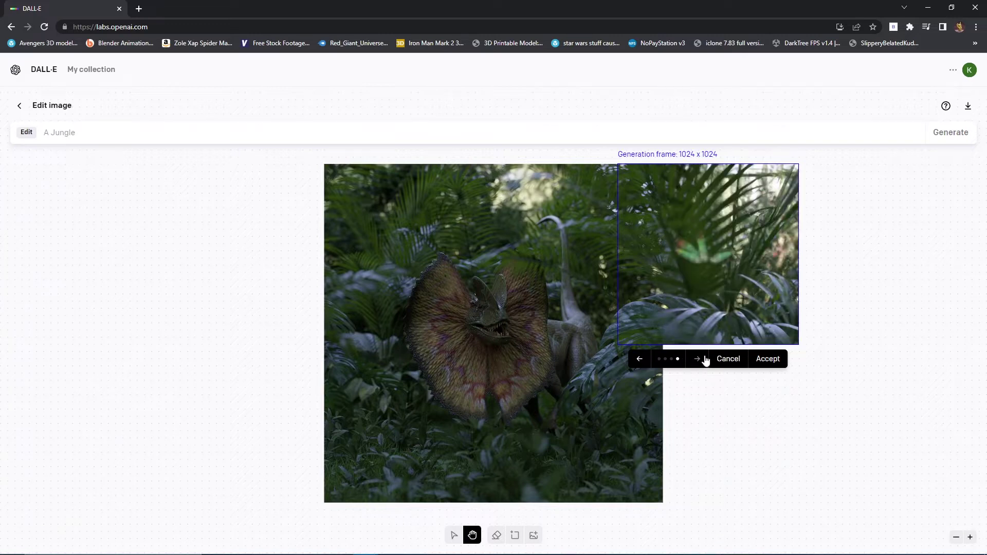
click(649, 360)
click(766, 360)
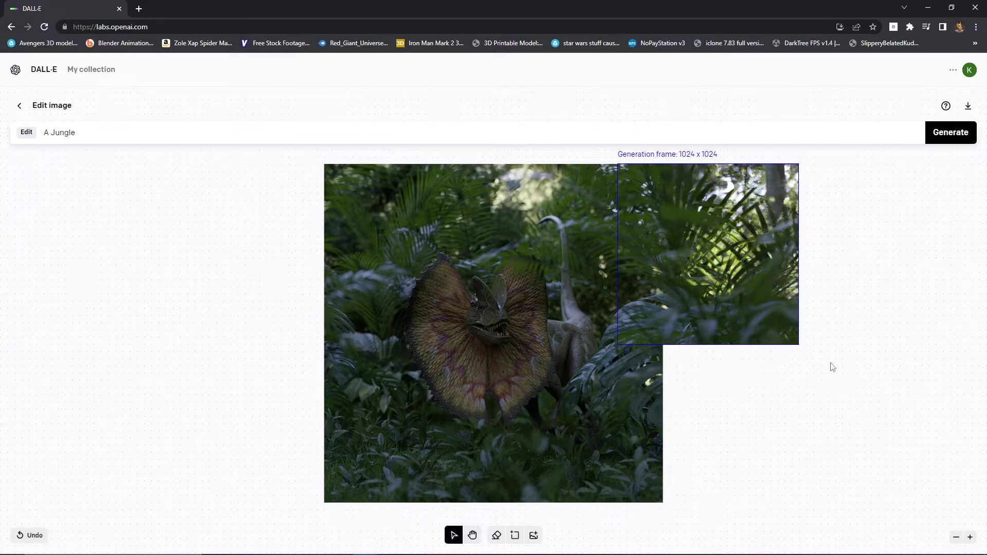
Step: Position the generation frame over the lower-right gap and generate jungle fill
drag(738, 344, 269, 406)
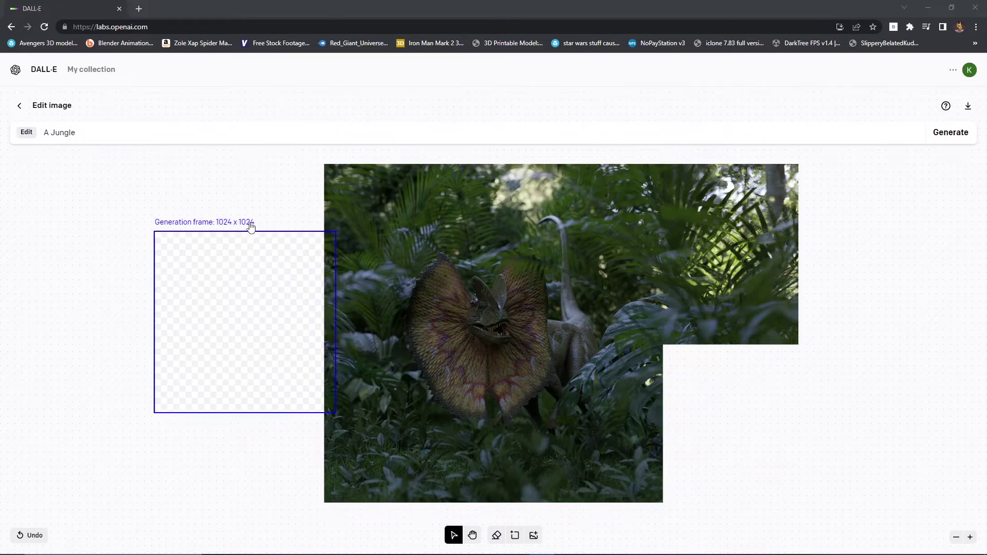
drag(245, 231, 706, 323)
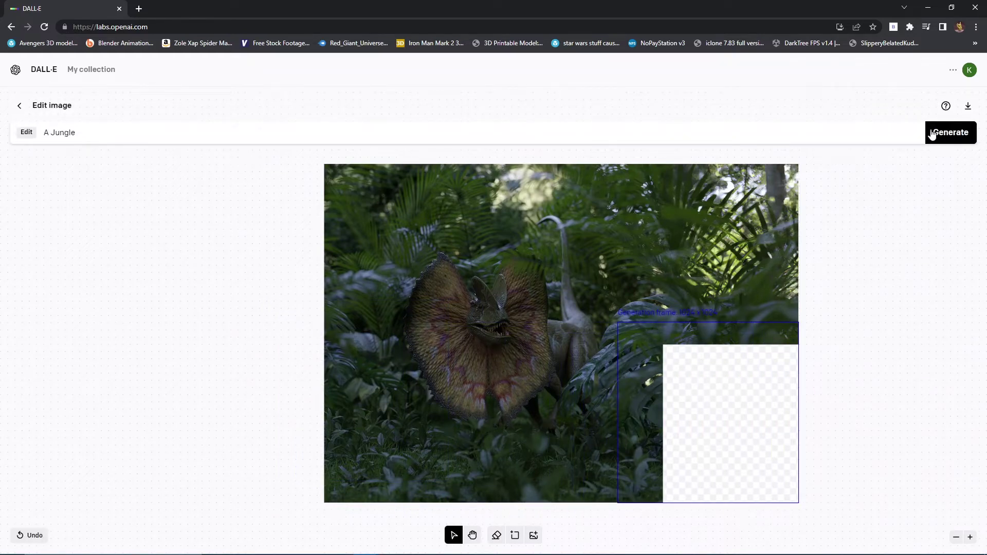
click(937, 138)
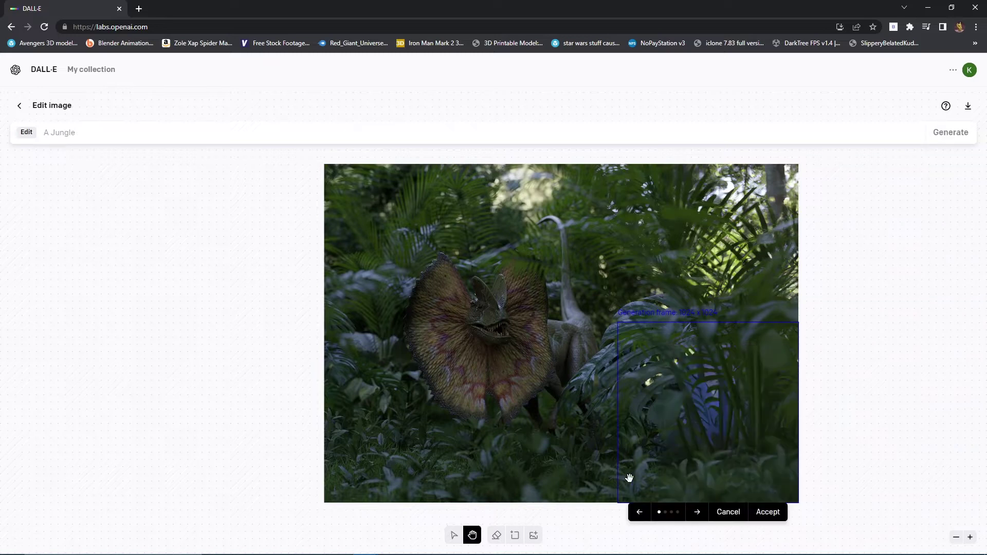
Step: Cycle through the variants, accept the dark foliage fill, and move the frame above the top-left
click(703, 518)
click(699, 513)
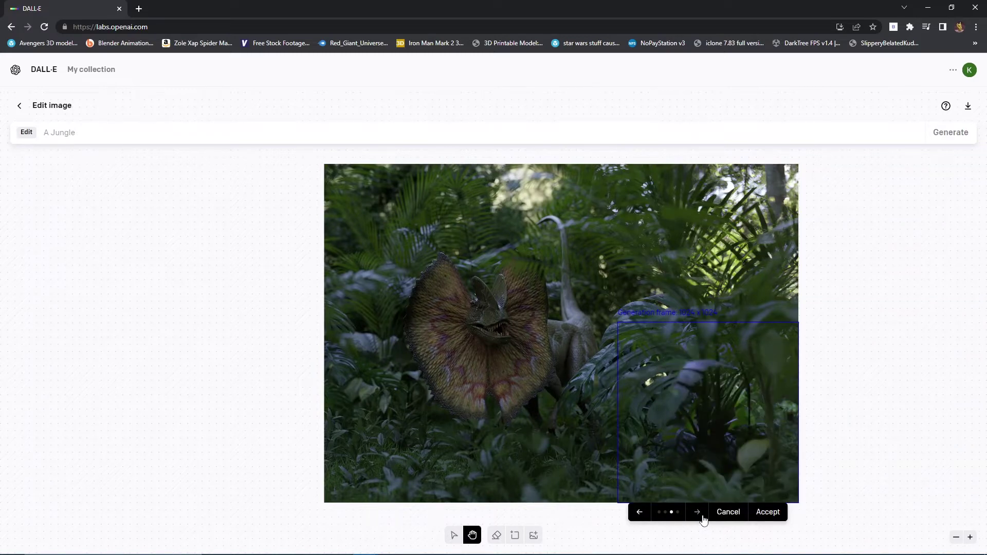
click(702, 519)
click(698, 517)
click(698, 516)
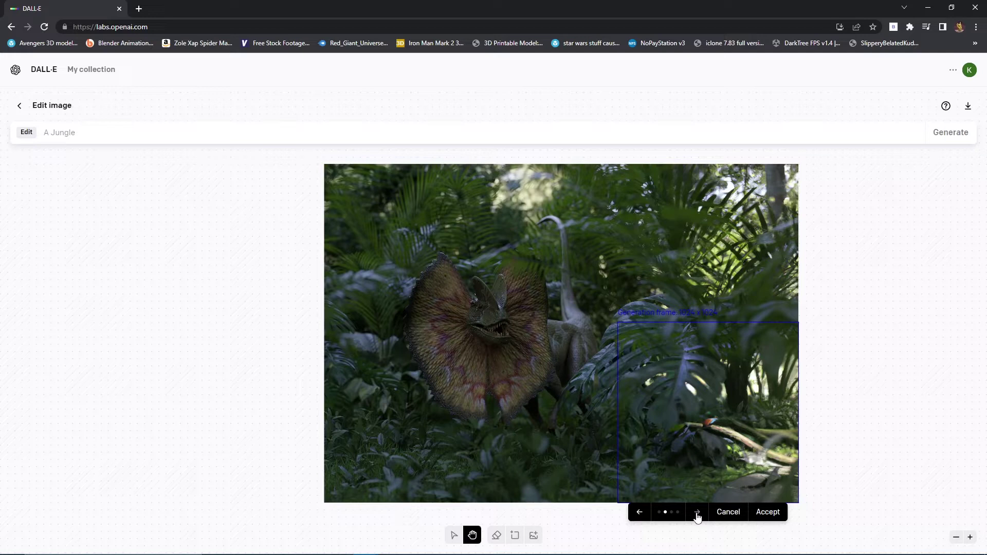
click(698, 515)
click(772, 513)
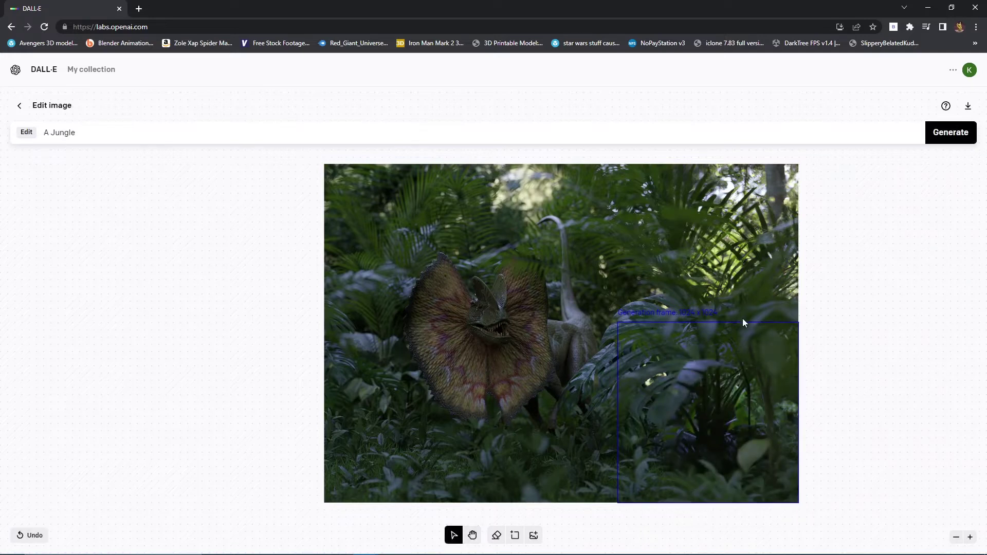
drag(745, 321, 466, 32)
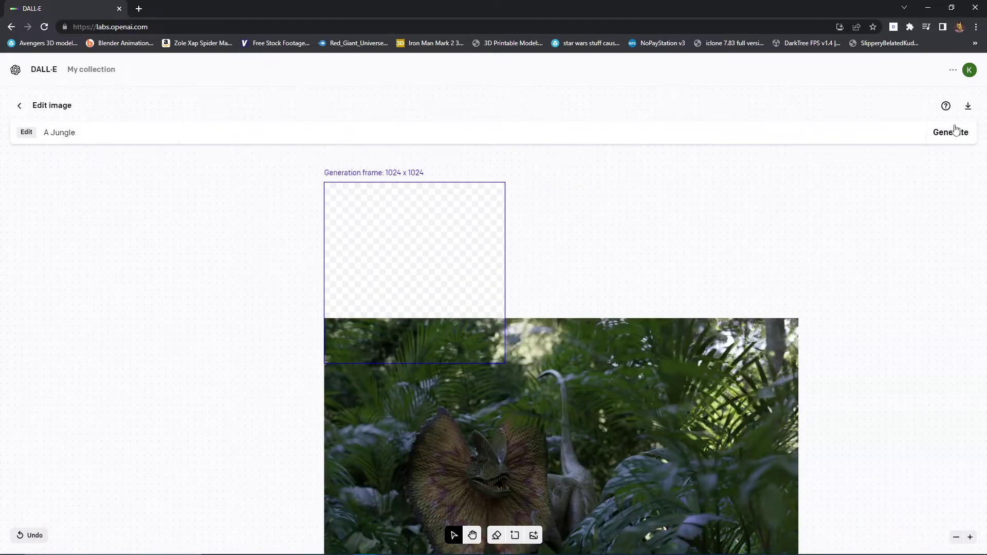
Step: Generate canopy above the top-left, cycle the variants, and accept the palm-and-fern patch
click(956, 130)
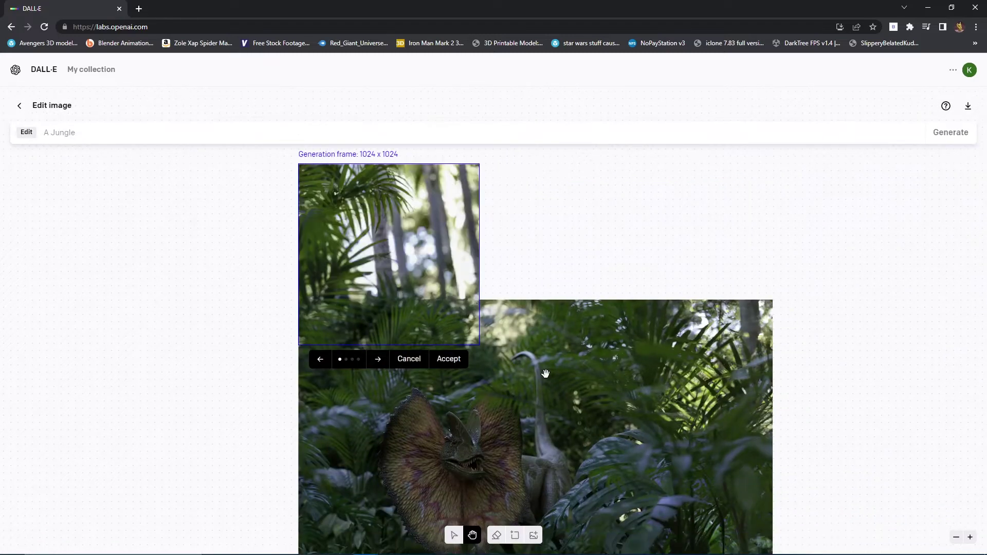
click(378, 360)
click(378, 360)
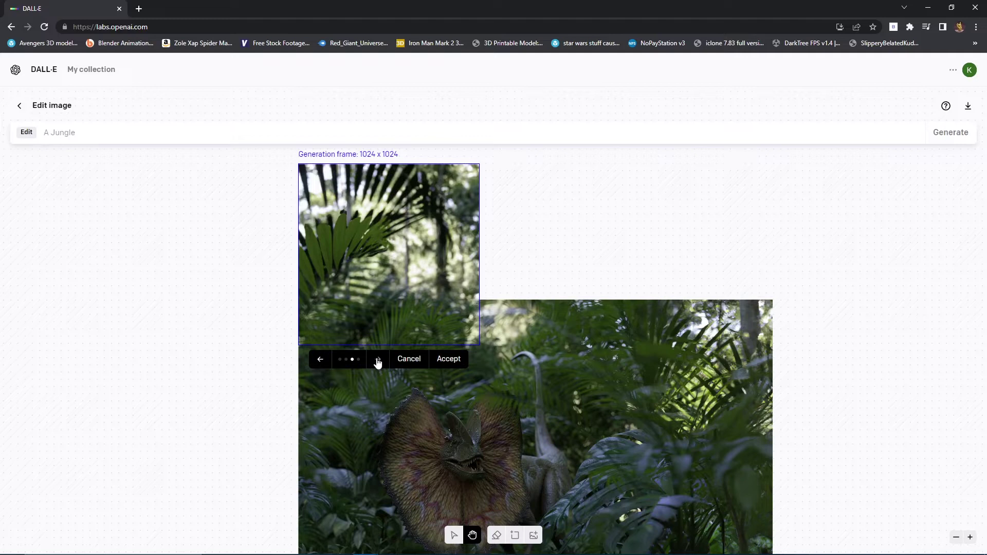
click(378, 360)
click(378, 360)
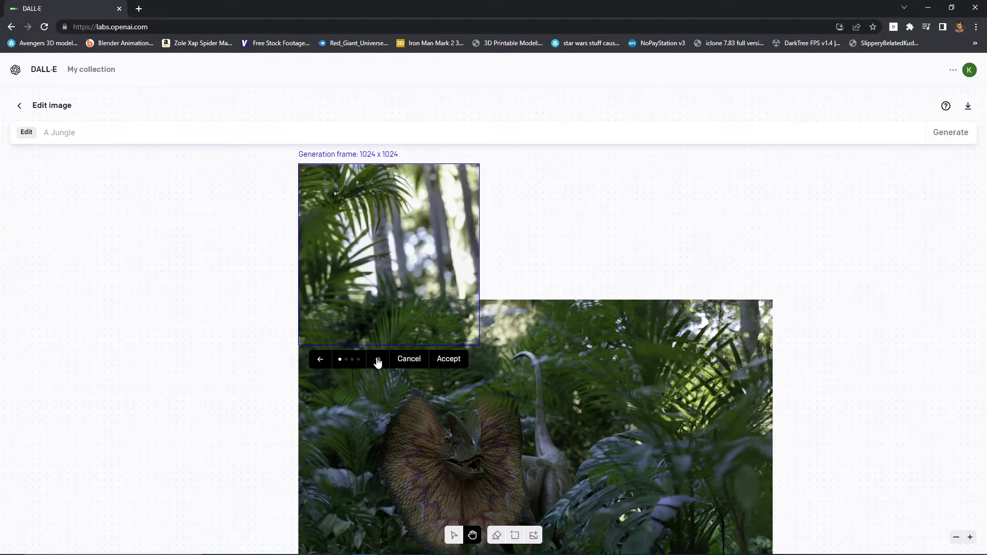
click(443, 361)
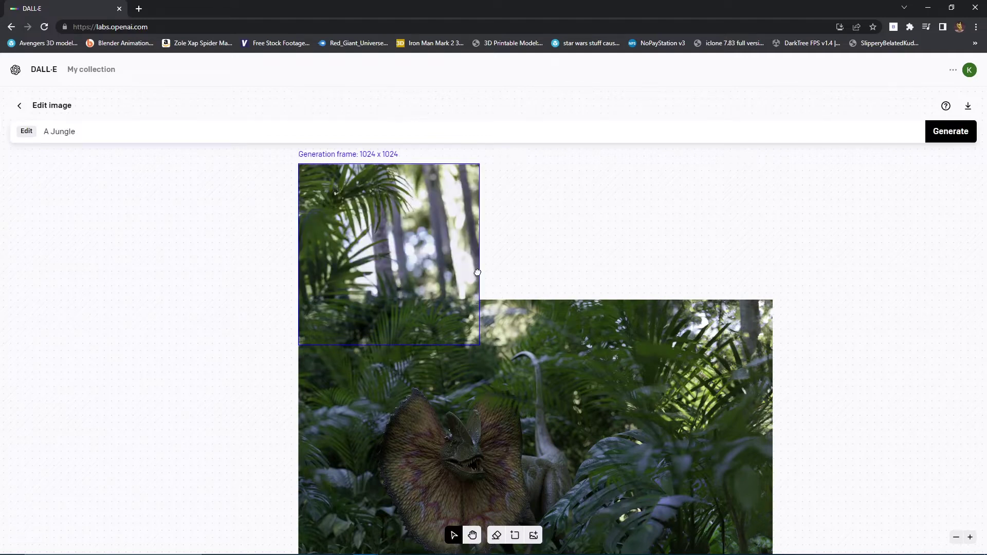
Step: Place the empty generation frame right of the outpainted image and zoom out to see it all
drag(478, 273, 953, 351)
scroll(546, 370, down, 1)
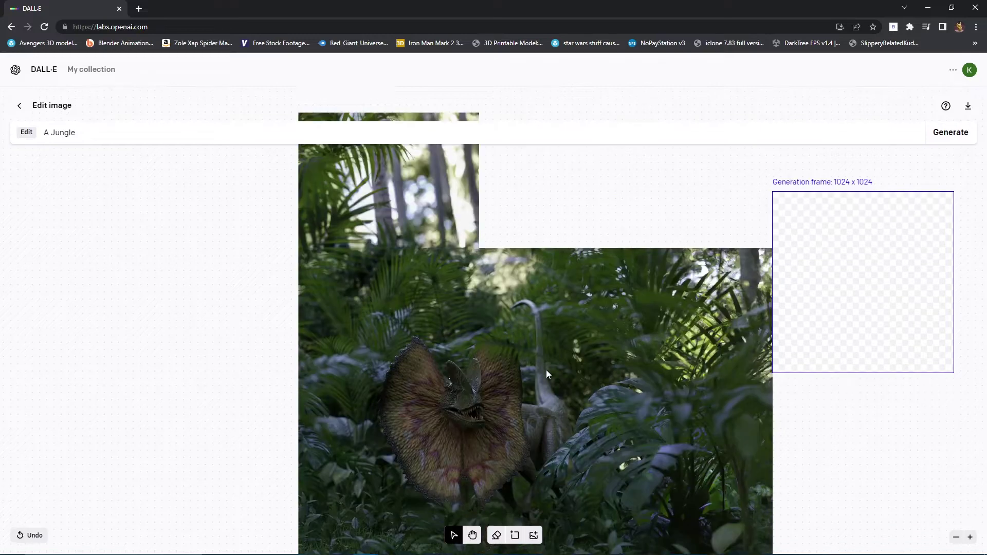
click(955, 537)
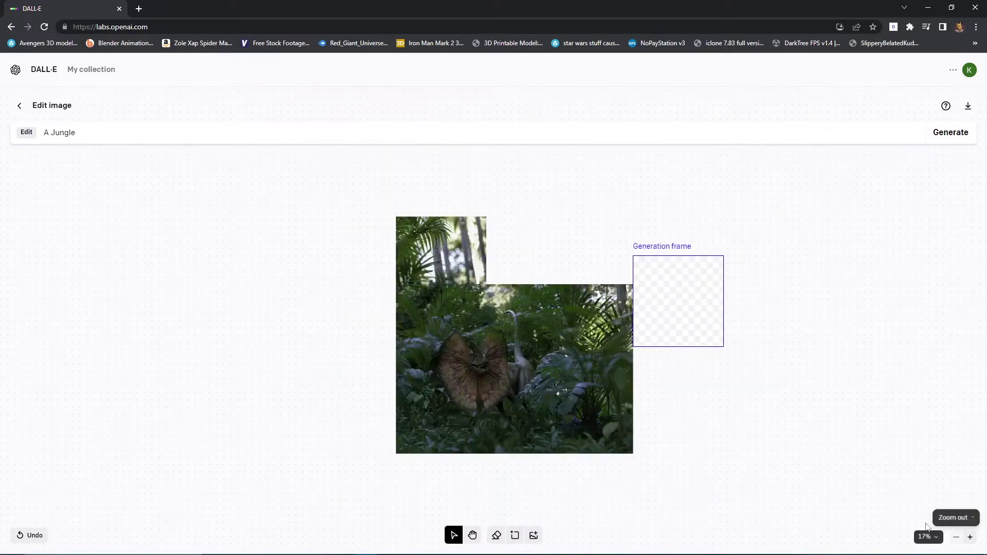
scroll(513, 361, up, 1)
scroll(513, 362, down, 1)
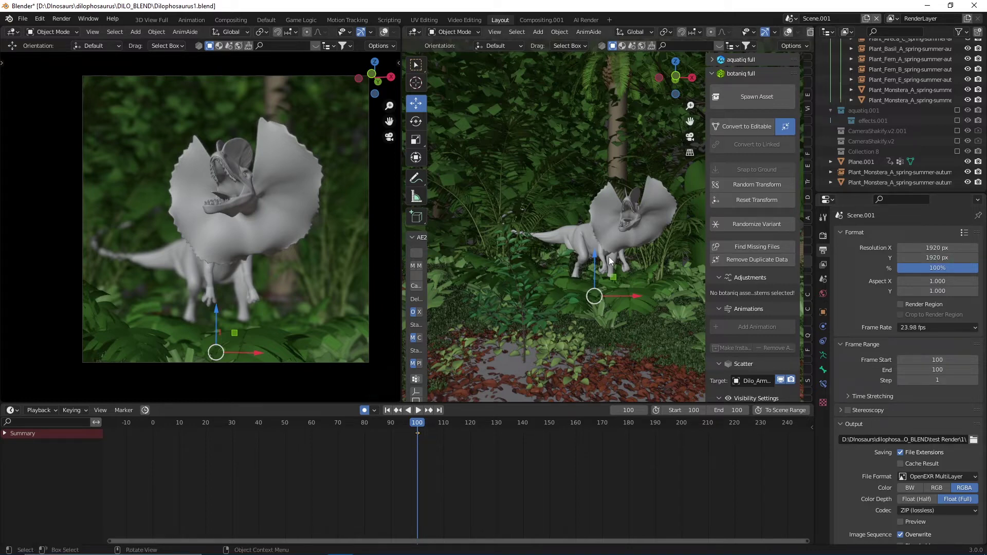
Step: Enable viewport overlays, orbit around the dinosaur, and select the planted ground Plane.001
drag(609, 257, 628, 285)
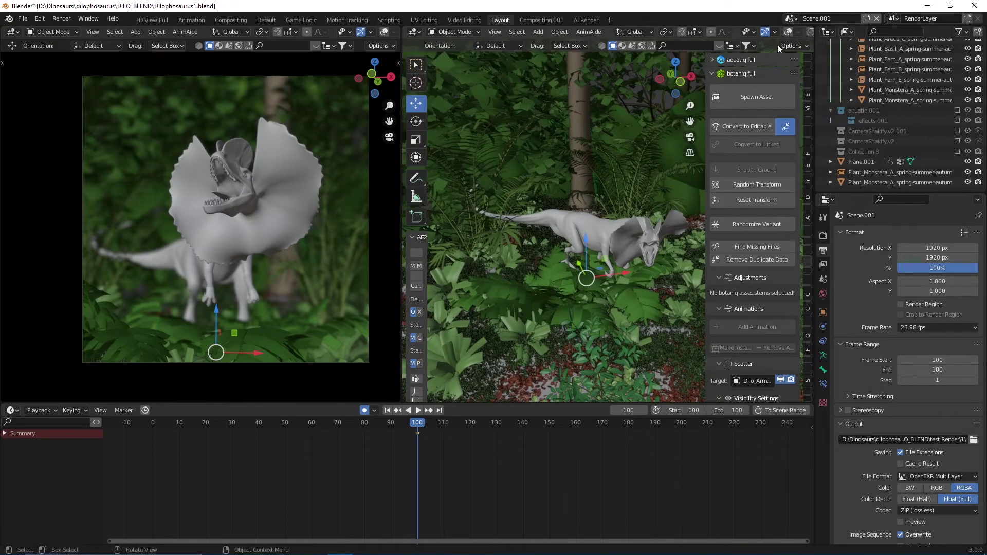
click(788, 32)
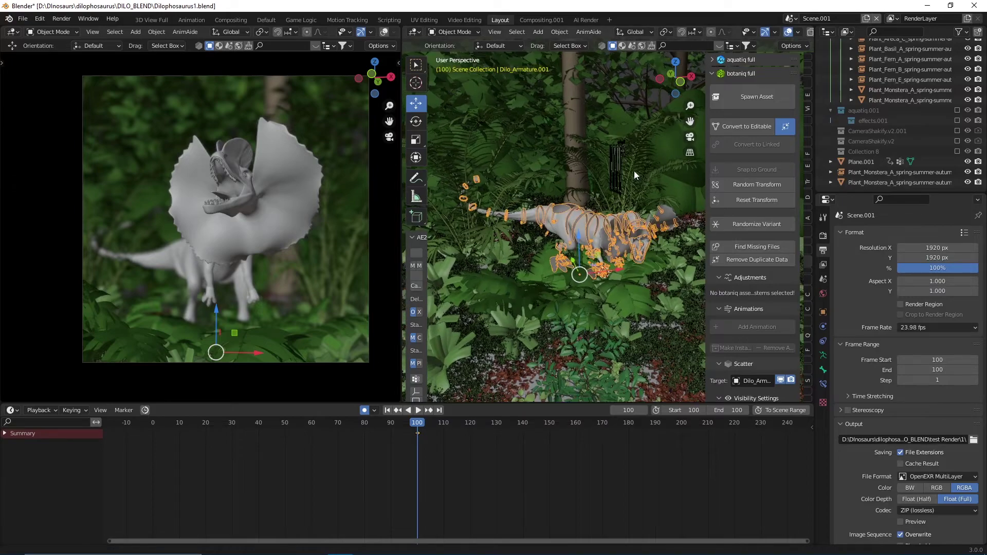
drag(634, 171, 613, 270)
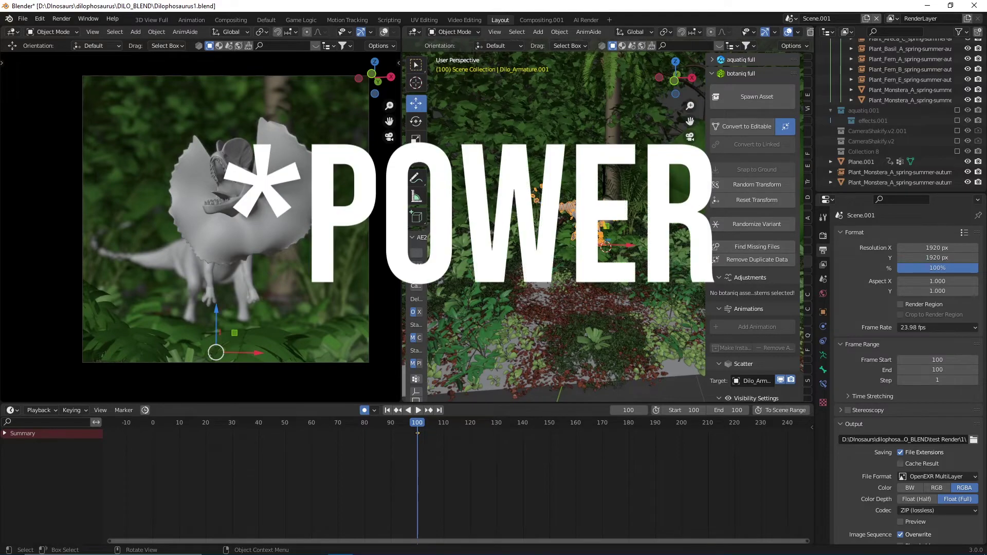
mouse_move(571, 273)
mouse_down()
mouse_move(567, 288)
mouse_move(577, 264)
mouse_up()
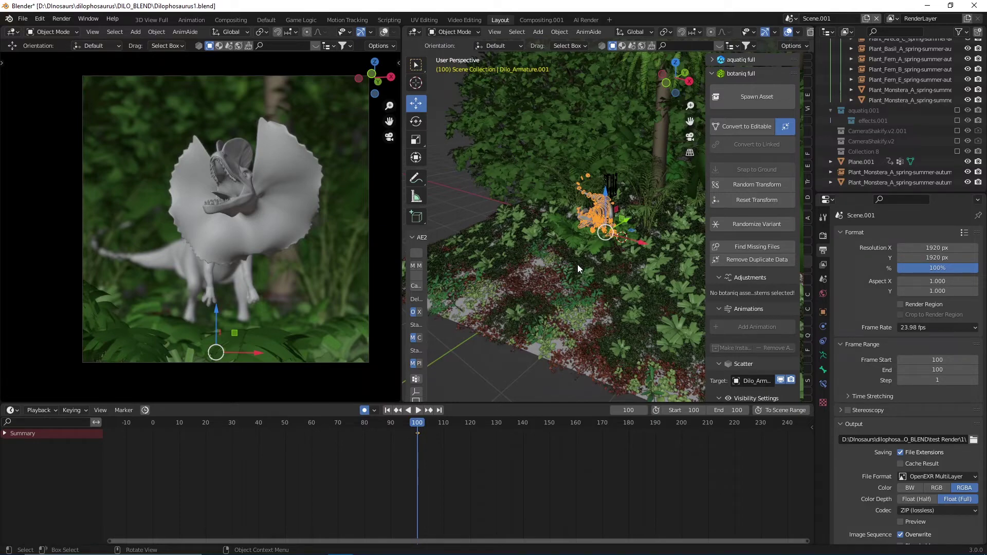
drag(570, 263, 597, 281)
click(661, 295)
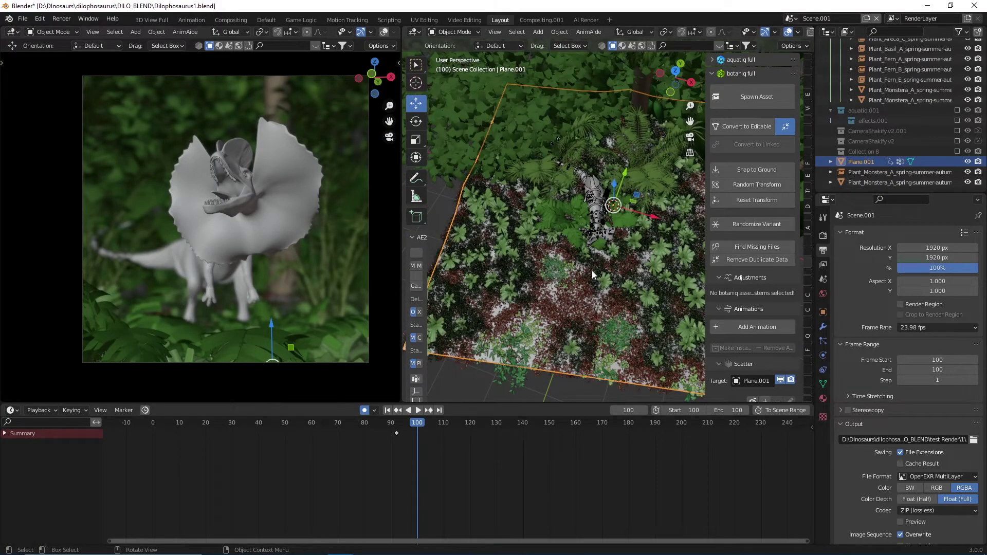
drag(559, 246, 554, 242)
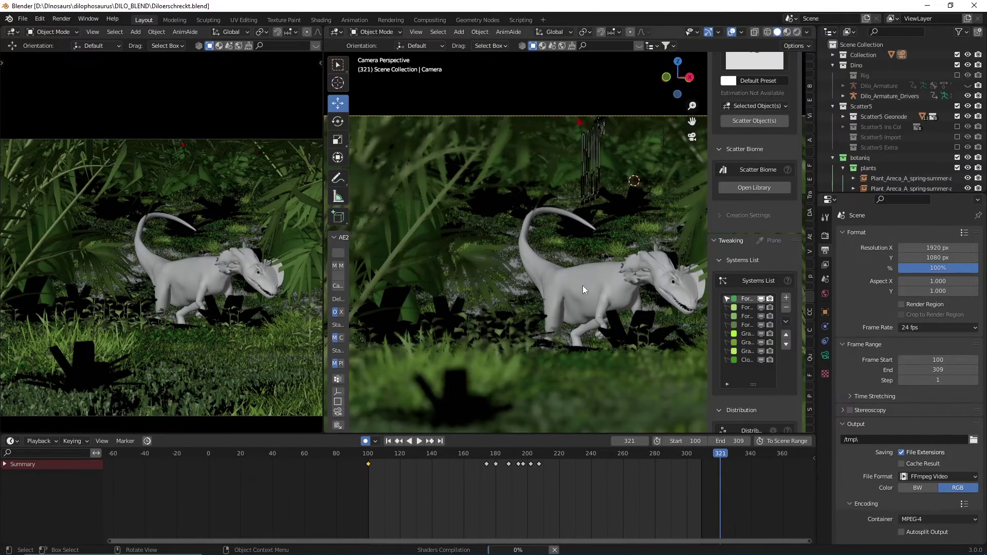
Step: Cancel the shader compilation and orbit out of camera view around the vegetation-covered terrain wedge
click(554, 550)
mouse_move(587, 267)
mouse_down()
mouse_move(596, 278)
mouse_move(566, 279)
mouse_move(585, 299)
mouse_move(555, 306)
mouse_move(575, 287)
mouse_up()
scroll(598, 208, down, 2)
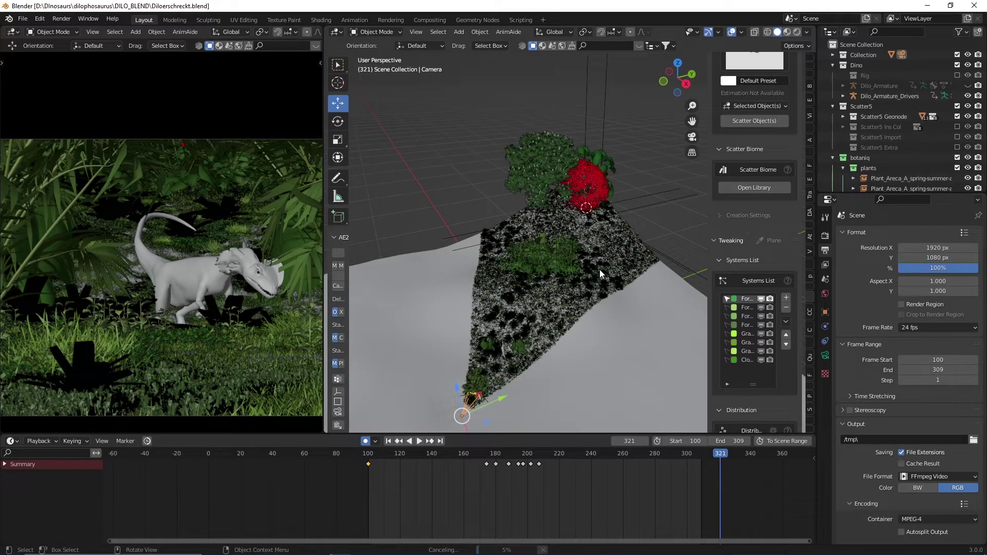
drag(608, 321, 551, 285)
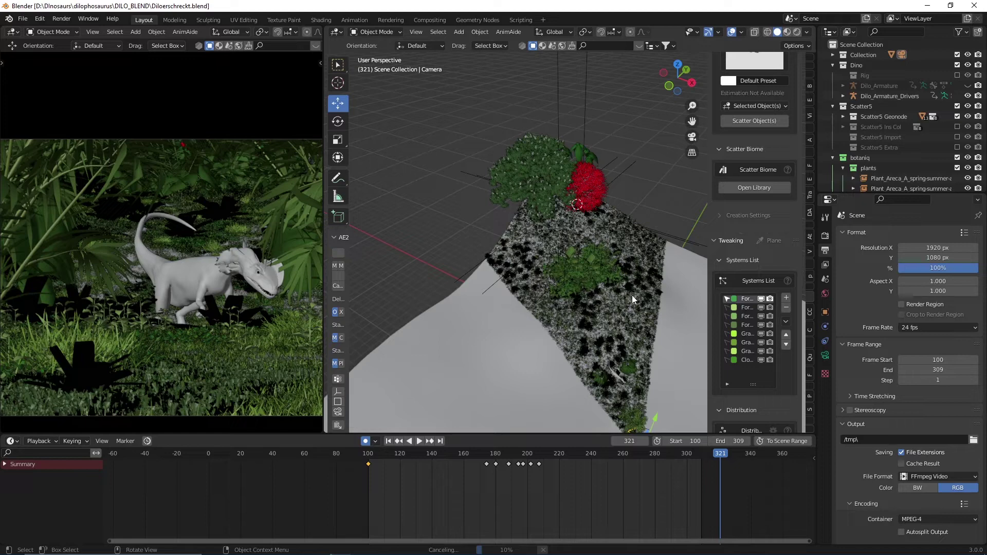
drag(631, 296, 611, 264)
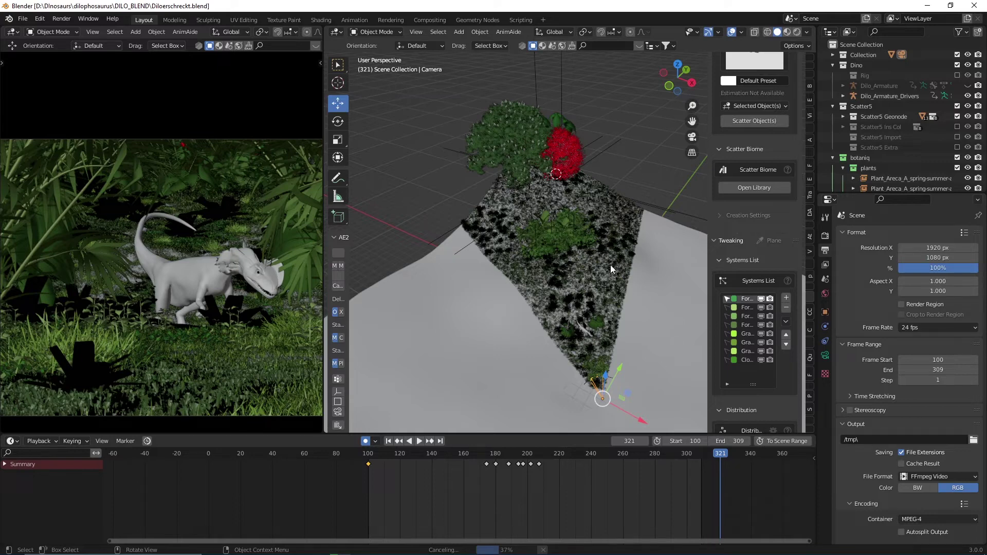
Step: Return the viewport to Camera Perspective with Numpad 0
key(KP_0)
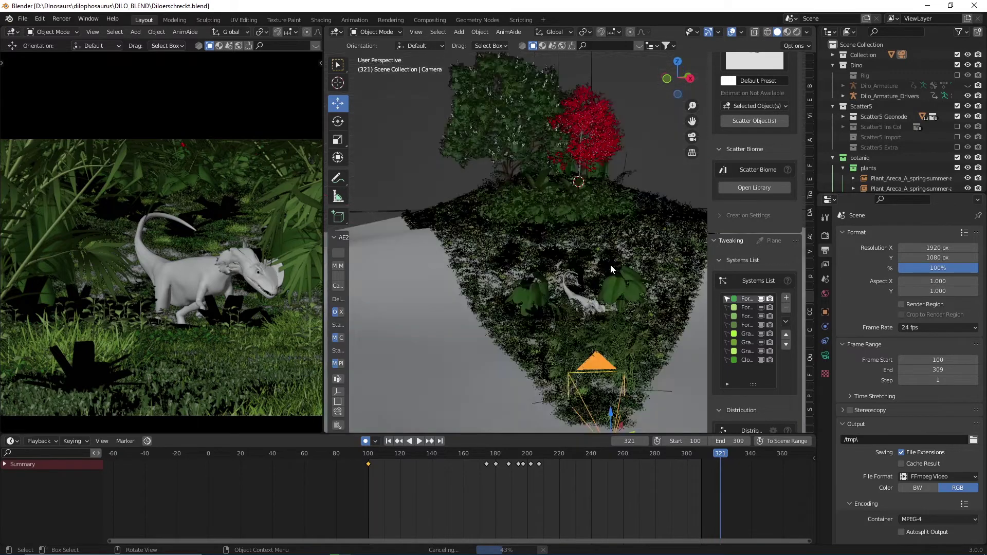